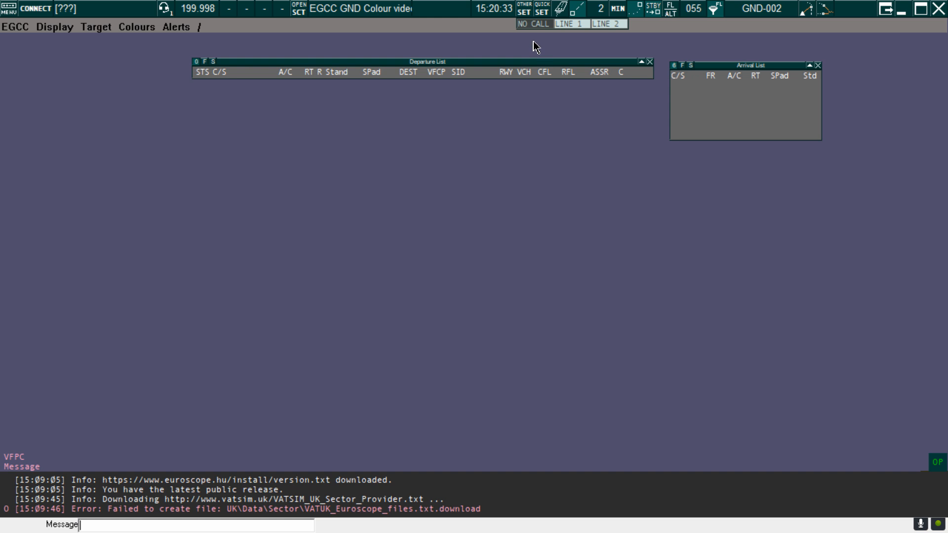
Make the AC list, detailed TAG, detailed TAG selected item and TAG backgrounds transparent in the symbology settings, and close the Arrival List.
{"action": "left_click", "coordinate": [526, 13]}
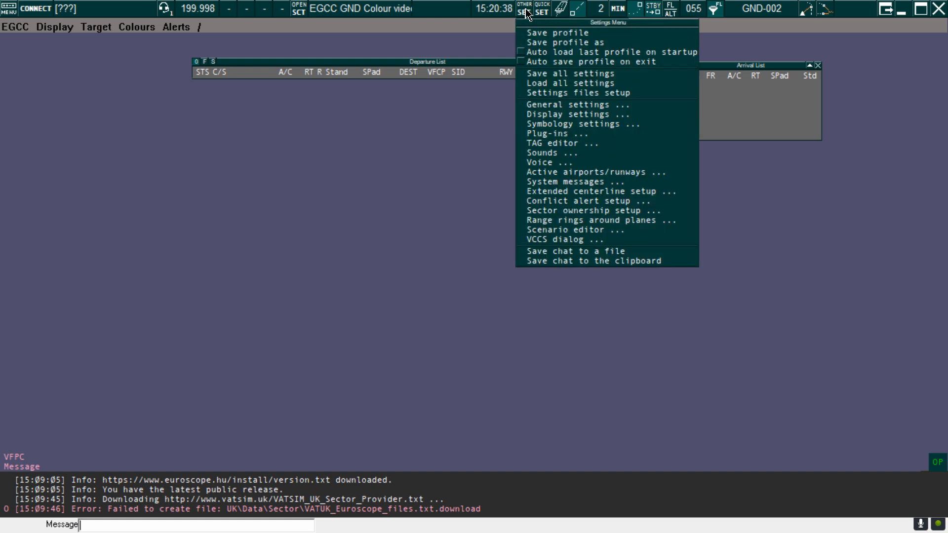
{"action": "left_click", "coordinate": [551, 124]}
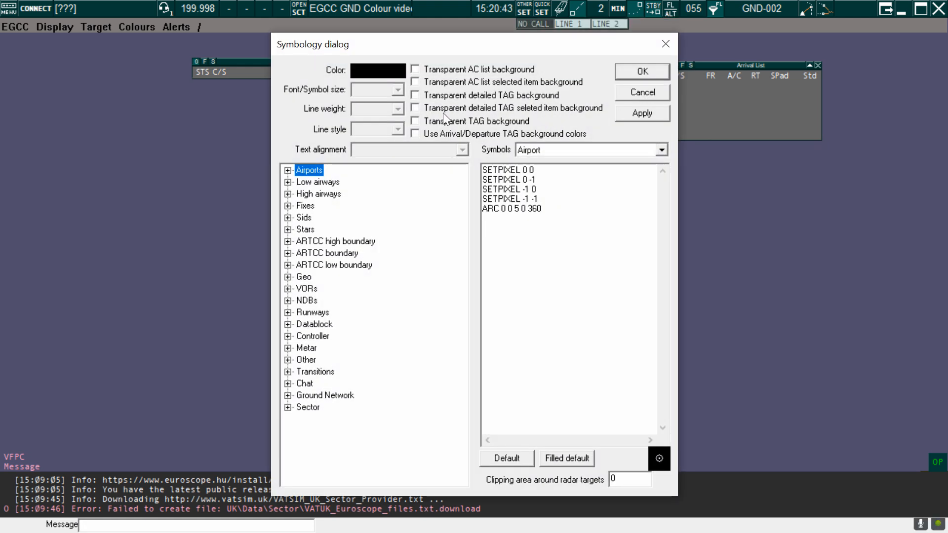
{"action": "left_click", "coordinate": [414, 69]}
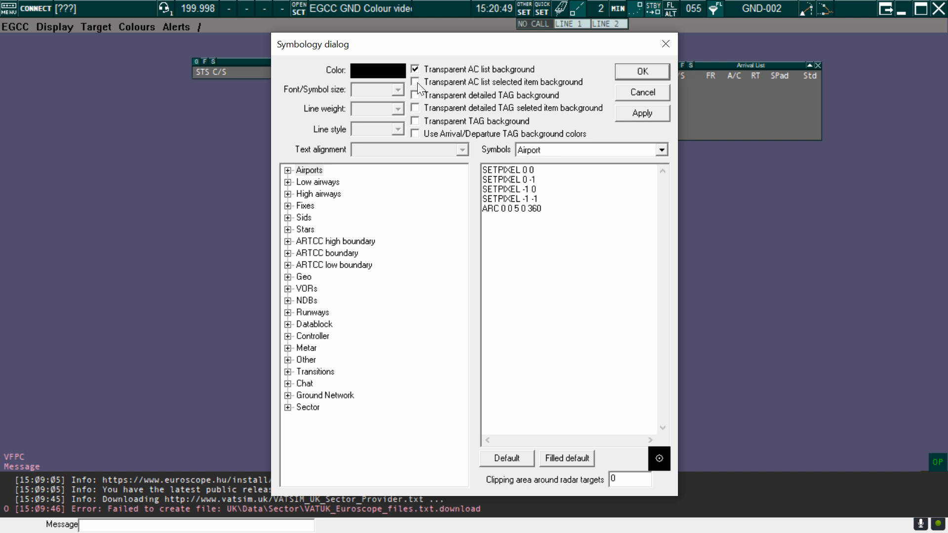
{"action": "left_click", "coordinate": [414, 93]}
{"action": "left_click", "coordinate": [416, 105]}
{"action": "left_click", "coordinate": [416, 120]}
{"action": "left_click", "coordinate": [632, 115]}
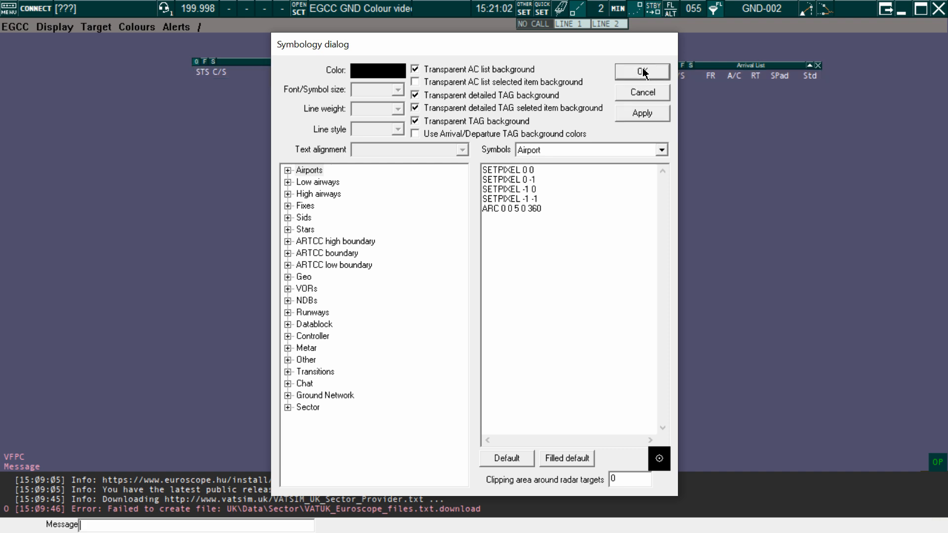
{"action": "left_click", "coordinate": [643, 72]}
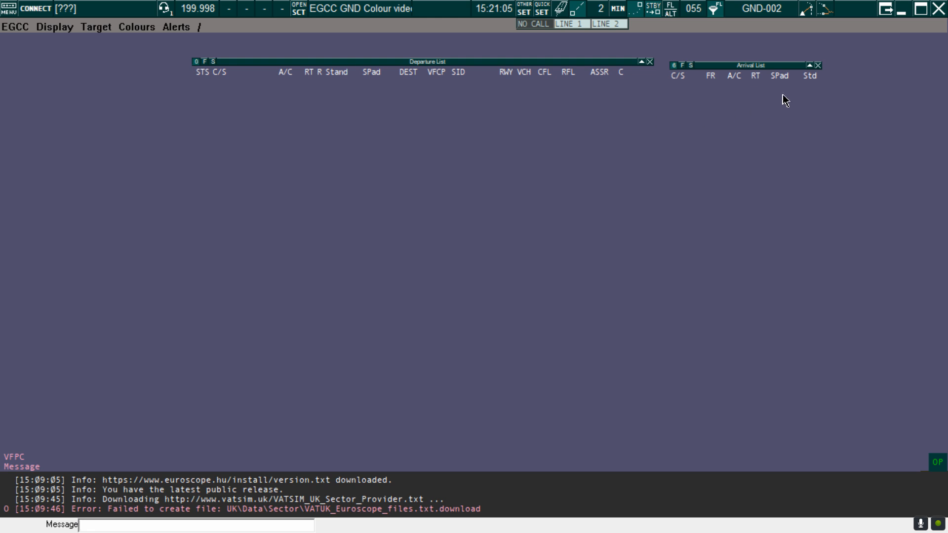
{"action": "left_click", "coordinate": [818, 65]}
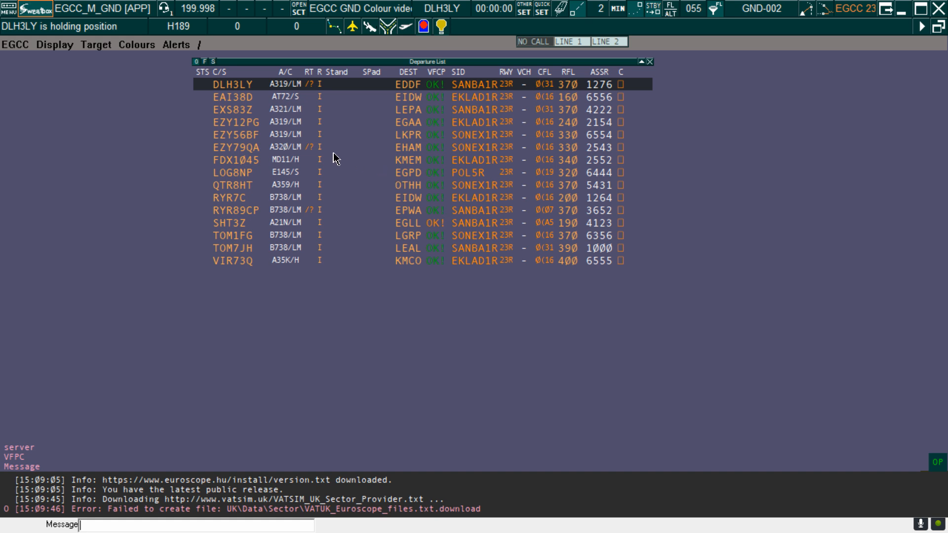
Select the departures from EAI38D down to FDX1045 one after another to examine the selected row's highlight in the Departure List.
{"action": "left_click", "coordinate": [241, 102]}
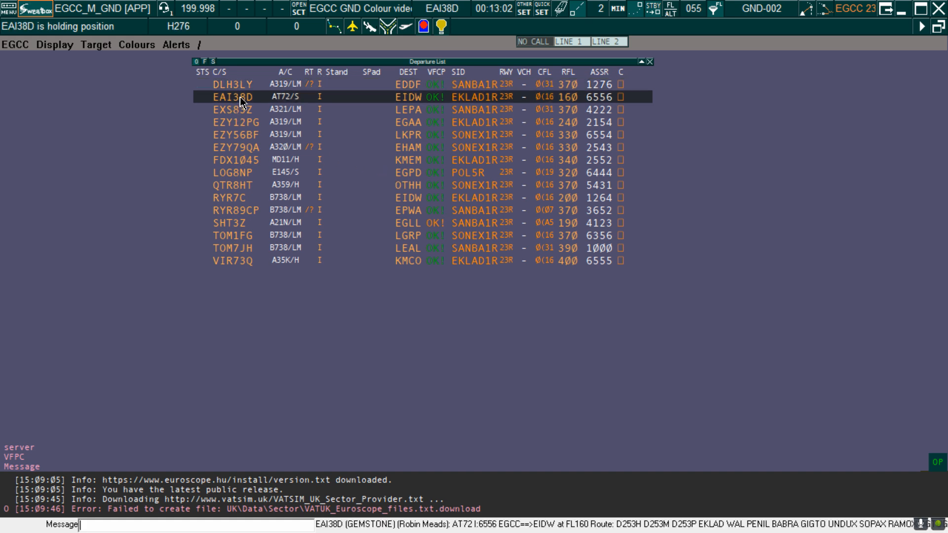
{"action": "left_click", "coordinate": [245, 113]}
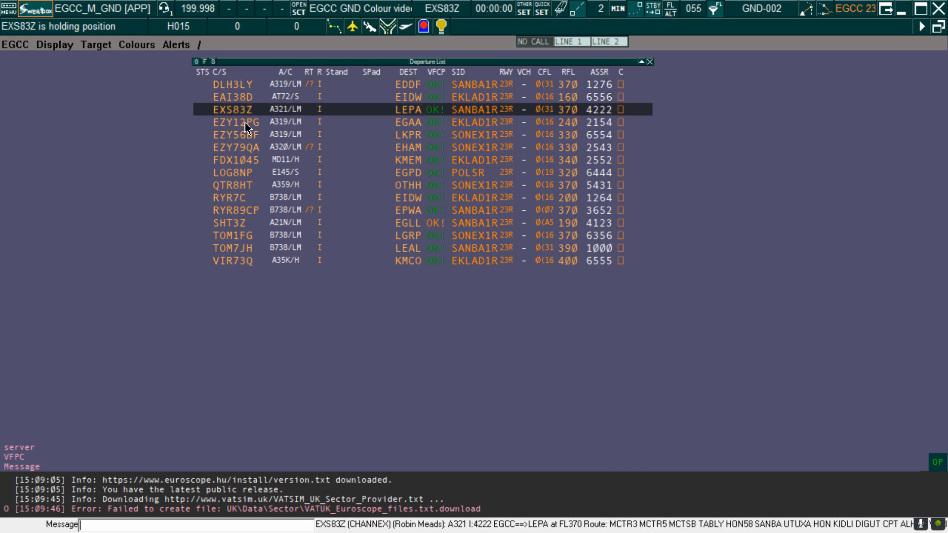
{"action": "left_click", "coordinate": [246, 126]}
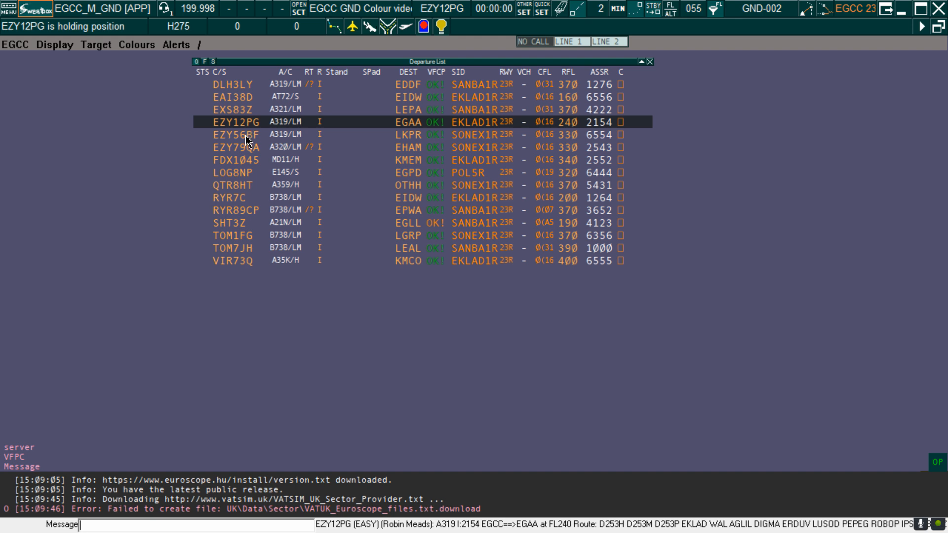
{"action": "left_click", "coordinate": [247, 140]}
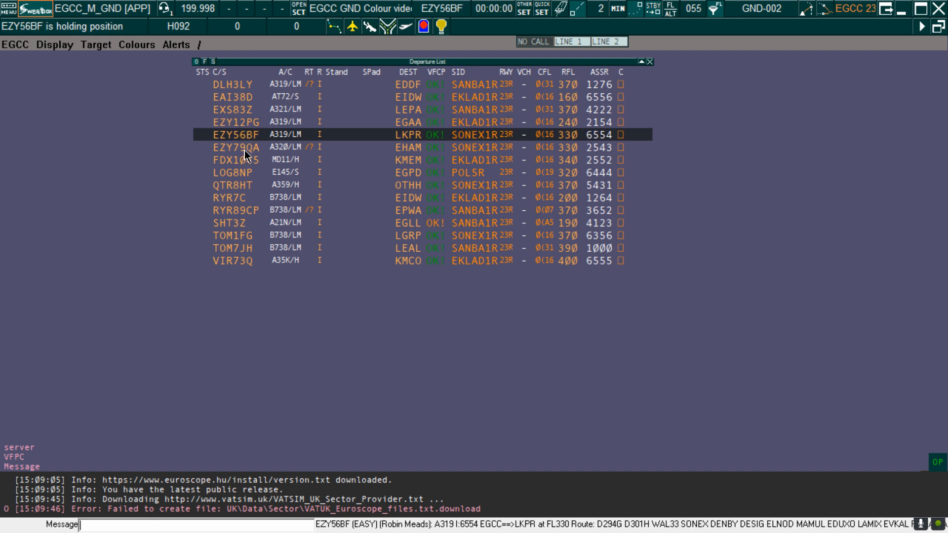
{"action": "left_click", "coordinate": [245, 152]}
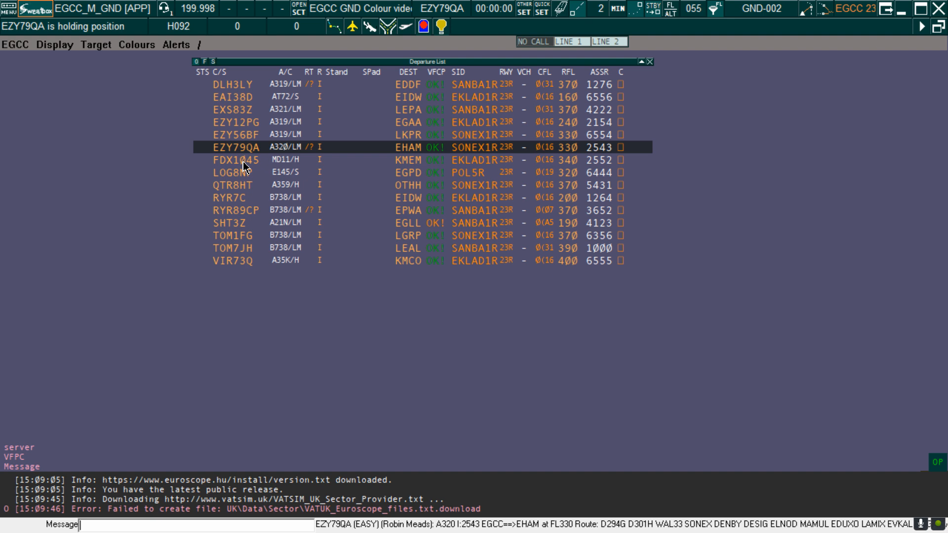
{"action": "left_click", "coordinate": [246, 164]}
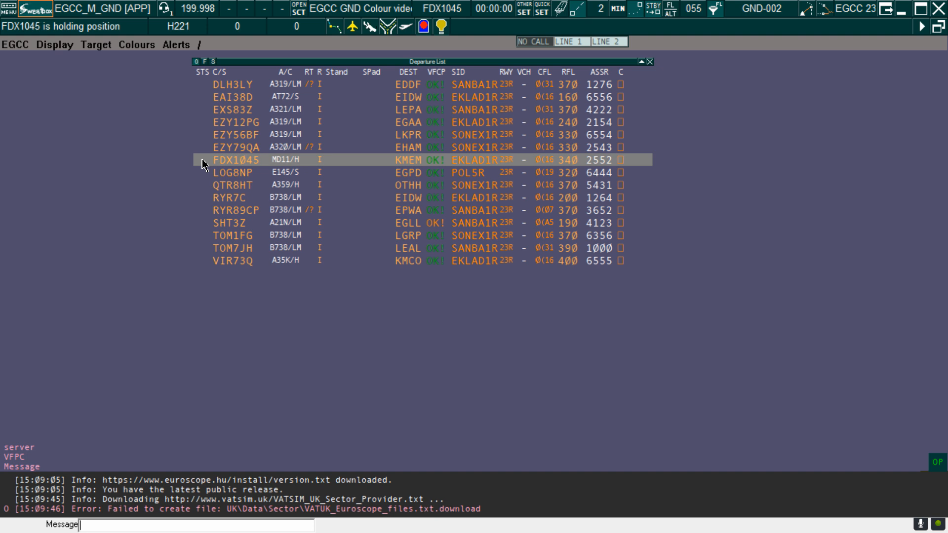
Set the Datablock AC list selected background colour to light yellow (255, 255, 128) in the symbology settings and apply it.
{"action": "left_click", "coordinate": [525, 11]}
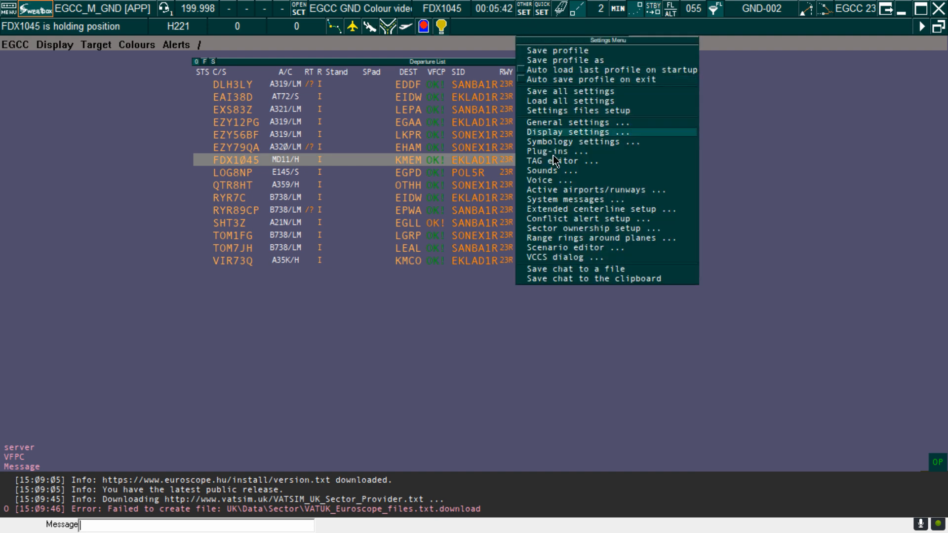
{"action": "left_click", "coordinate": [553, 142]}
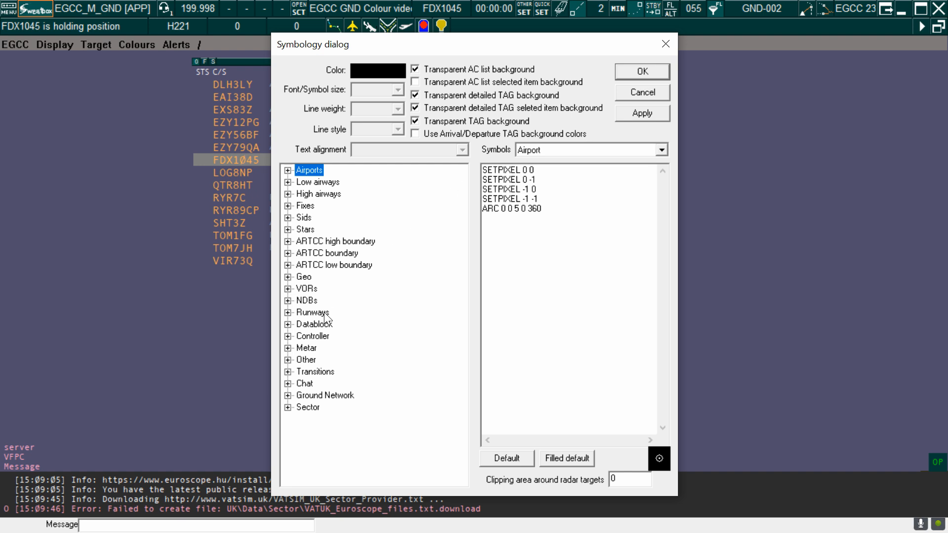
{"action": "left_click", "coordinate": [288, 325]}
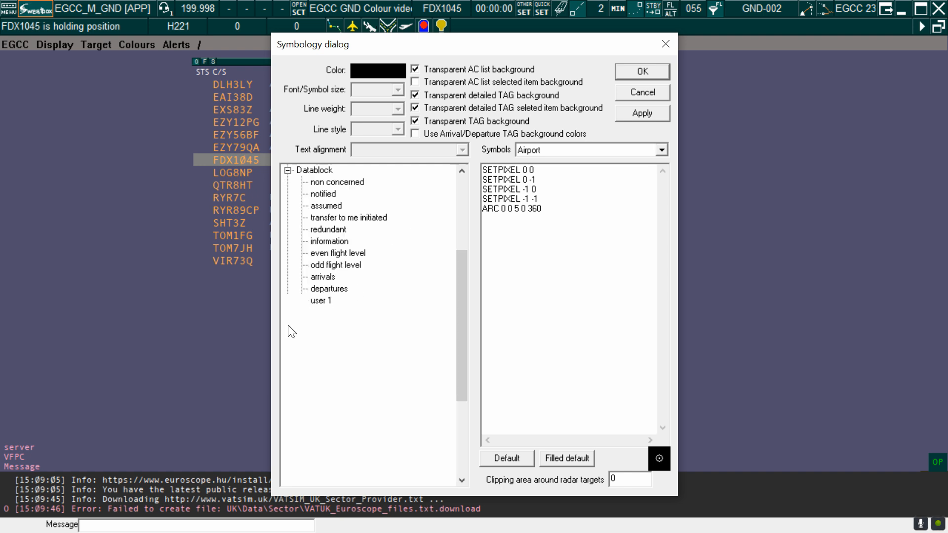
{"action": "left_click_drag", "start_coordinate": [463, 296], "coordinate": [463, 335]}
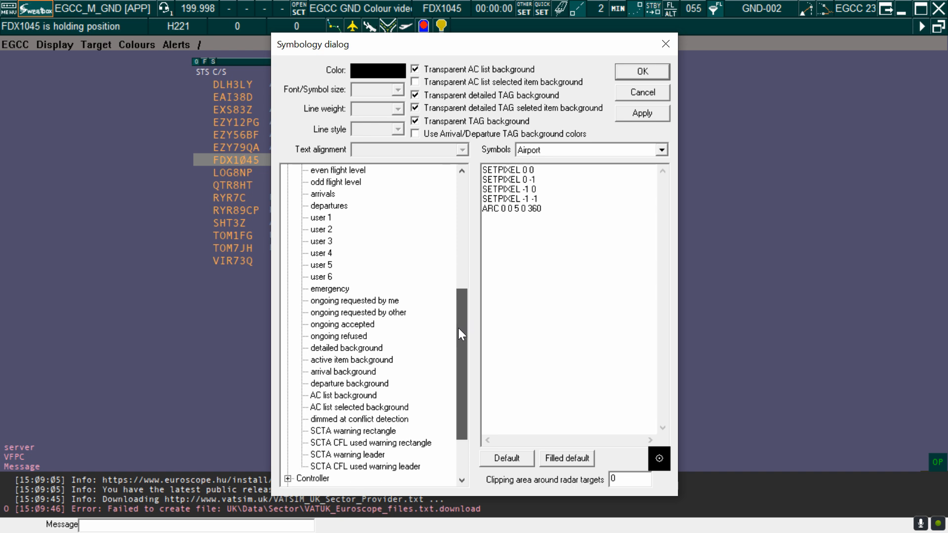
{"action": "left_click", "coordinate": [359, 408]}
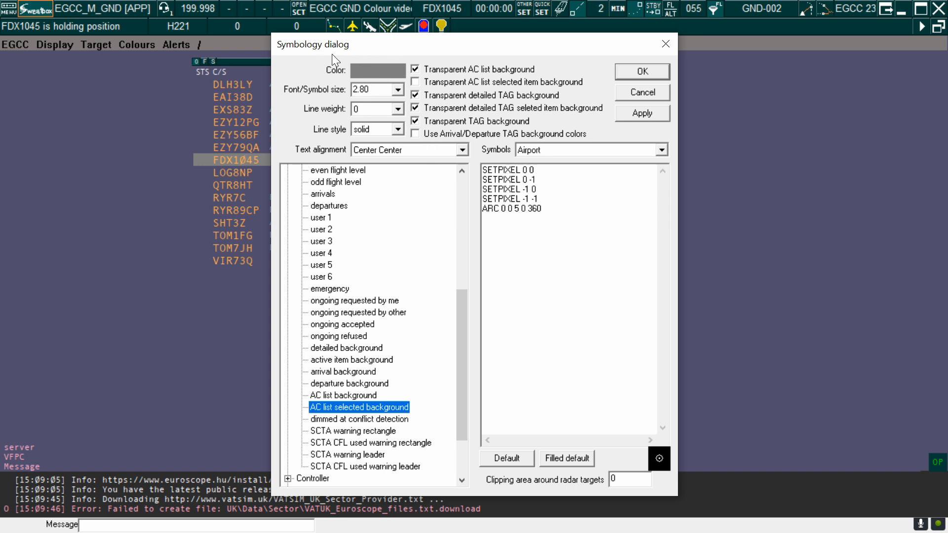
{"action": "left_click", "coordinate": [382, 73]}
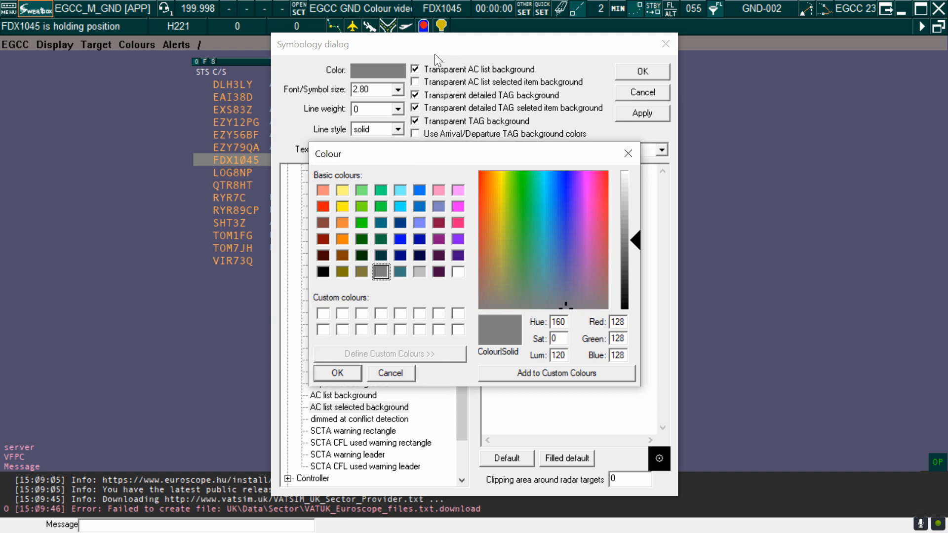
{"action": "left_click", "coordinate": [342, 191]}
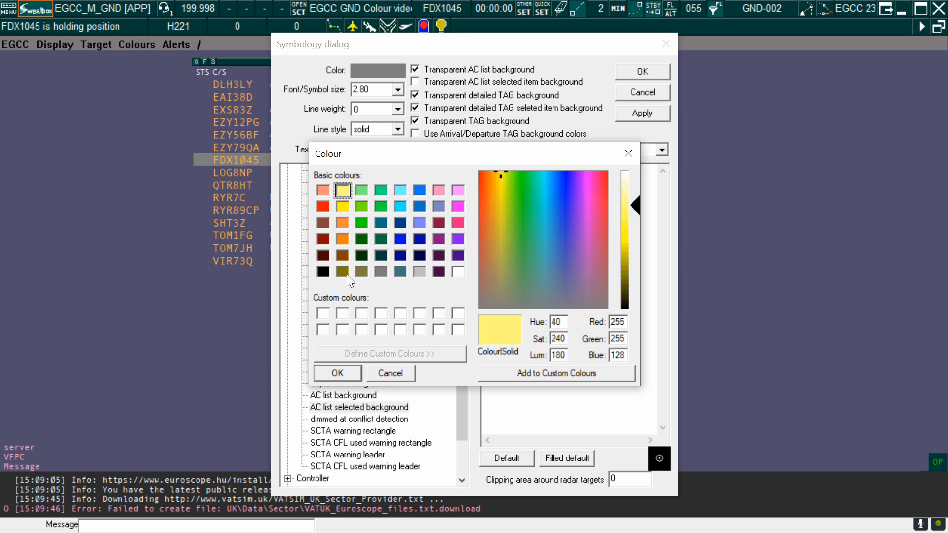
{"action": "left_click", "coordinate": [337, 374]}
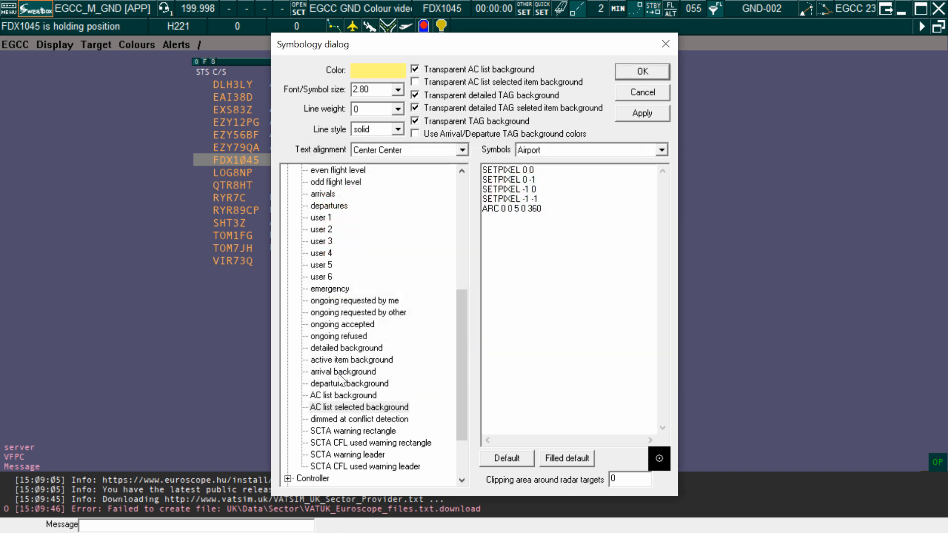
{"action": "left_click", "coordinate": [658, 111]}
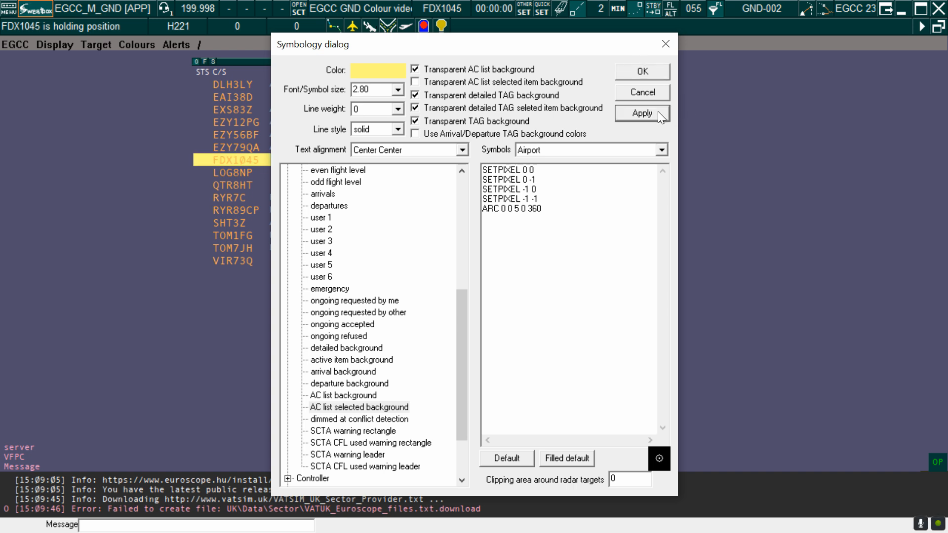
{"action": "left_click", "coordinate": [651, 72]}
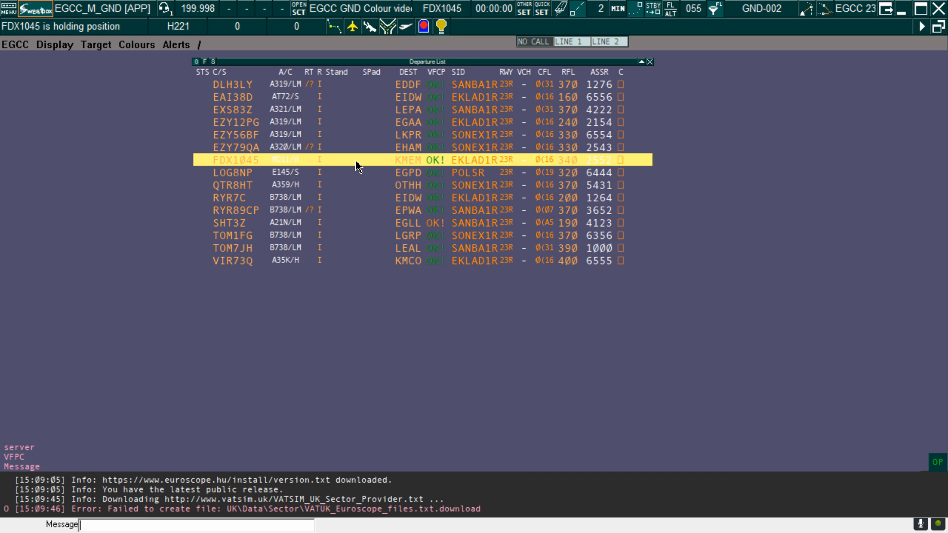
Set the Datablock AC list selected background colour back to grey (128, 128, 128) in the symbology settings and apply it.
{"action": "mouse_move", "coordinate": [232, 163]}
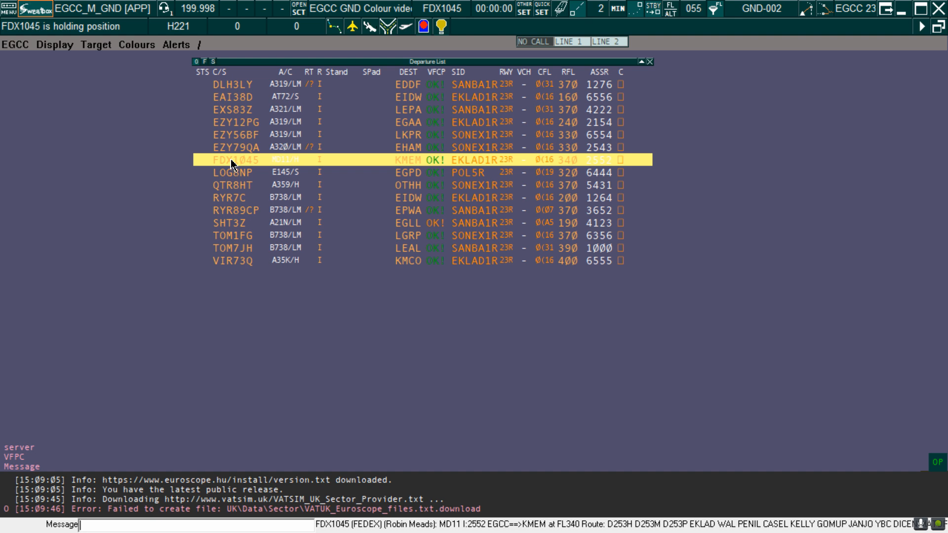
{"action": "left_click", "coordinate": [524, 13]}
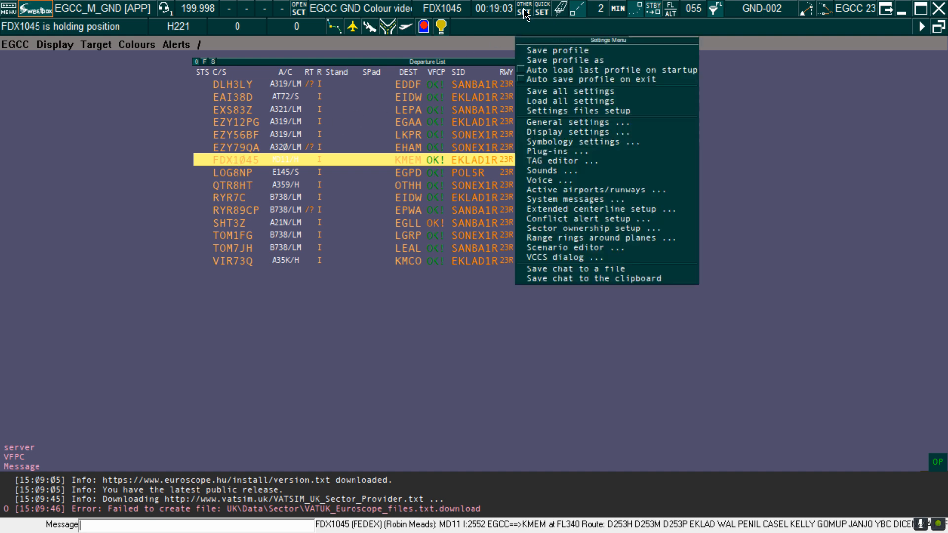
{"action": "left_click", "coordinate": [547, 143]}
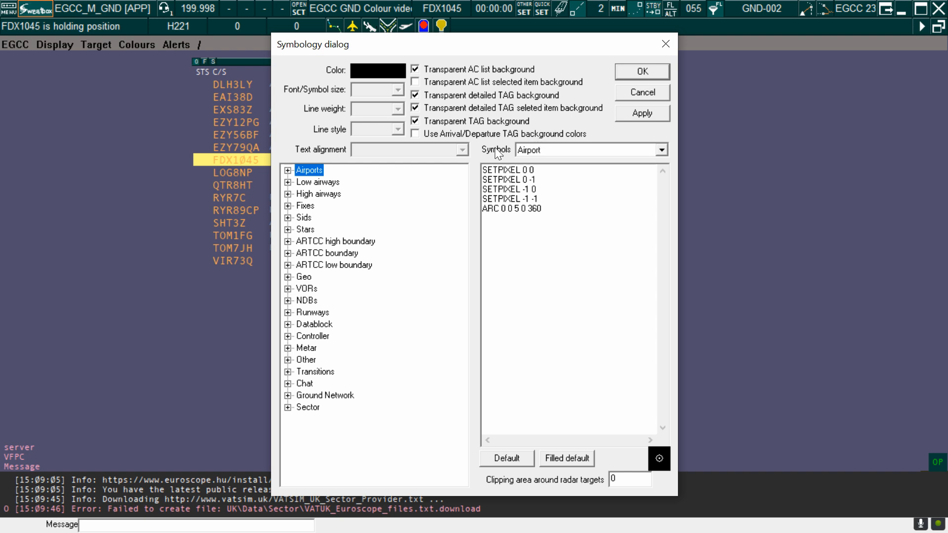
{"action": "left_click", "coordinate": [287, 324]}
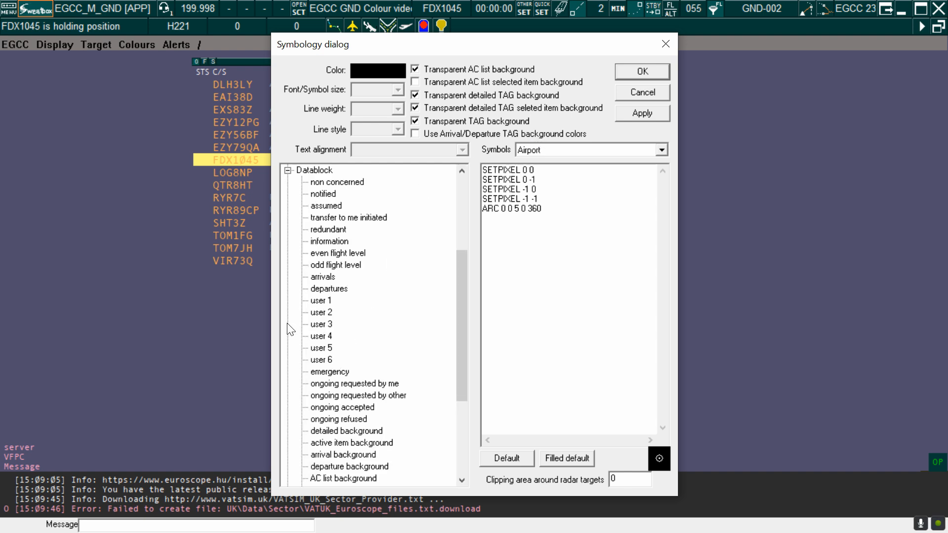
{"action": "left_click_drag", "start_coordinate": [466, 364], "coordinate": [466, 409]}
{"action": "left_click", "coordinate": [347, 396]}
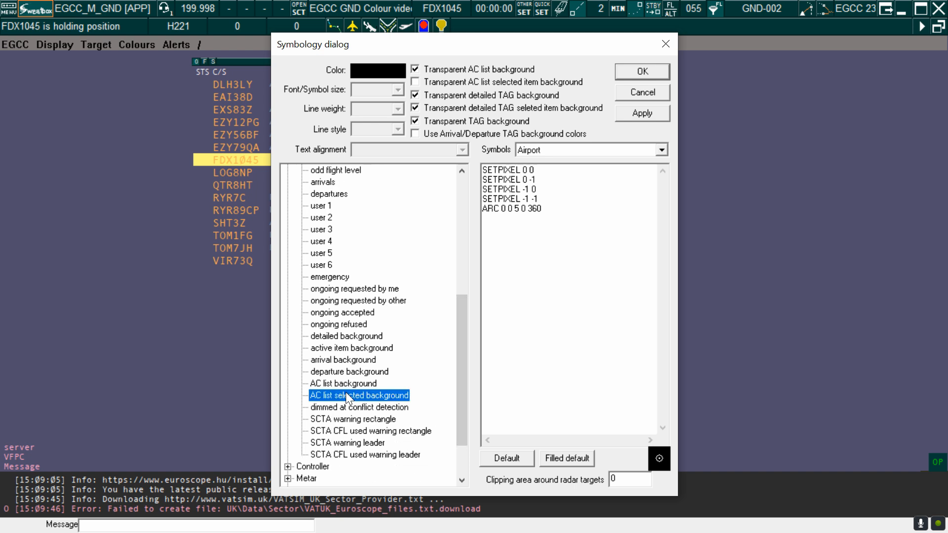
{"action": "left_click", "coordinate": [375, 71]}
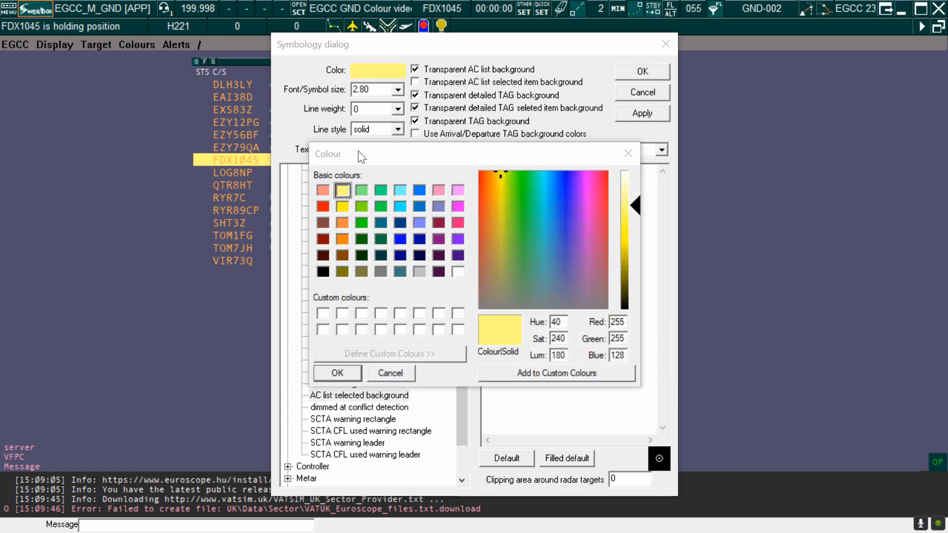
{"action": "left_click", "coordinate": [380, 273]}
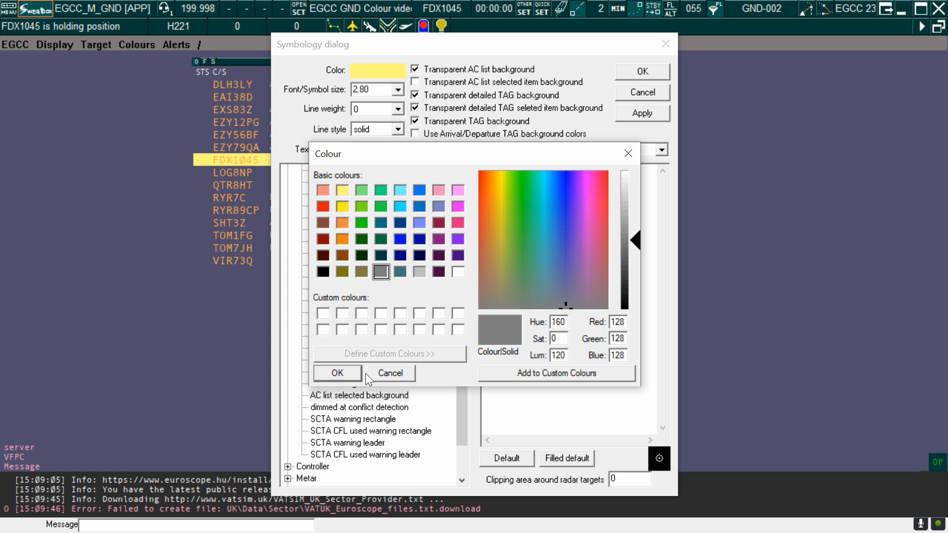
{"action": "left_click", "coordinate": [355, 375]}
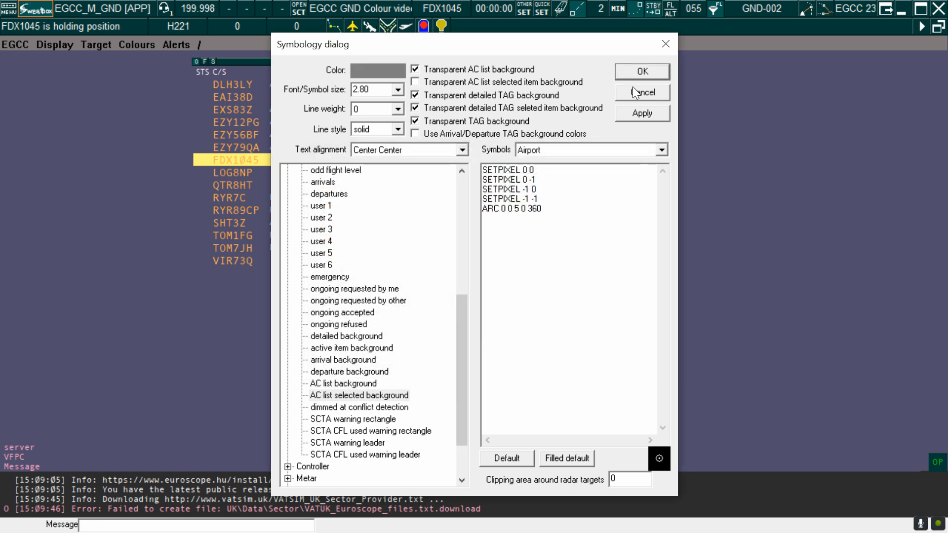
{"action": "left_click", "coordinate": [638, 110]}
{"action": "left_click", "coordinate": [637, 71]}
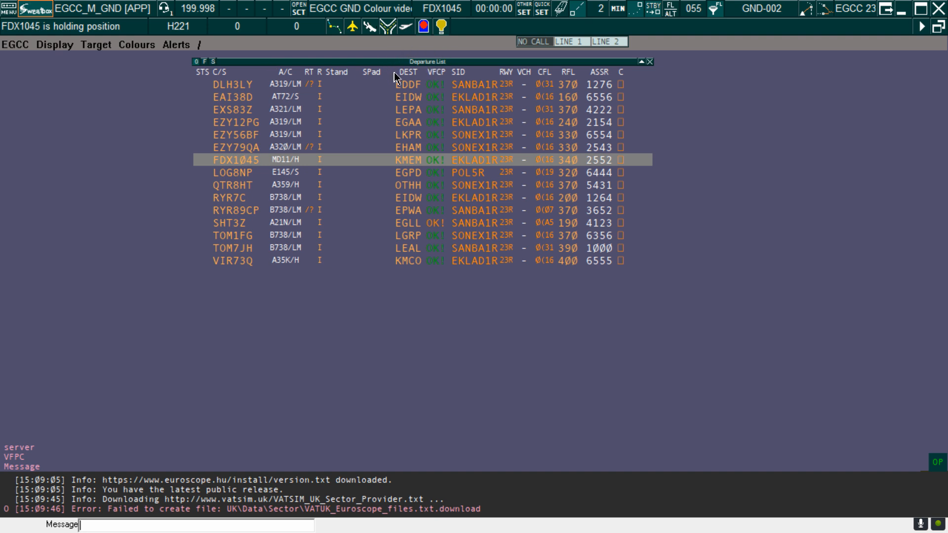
Set the Callsign column's coloring to default main item in the Departure List columns setup and apply it.
{"action": "left_click", "coordinate": [214, 62]}
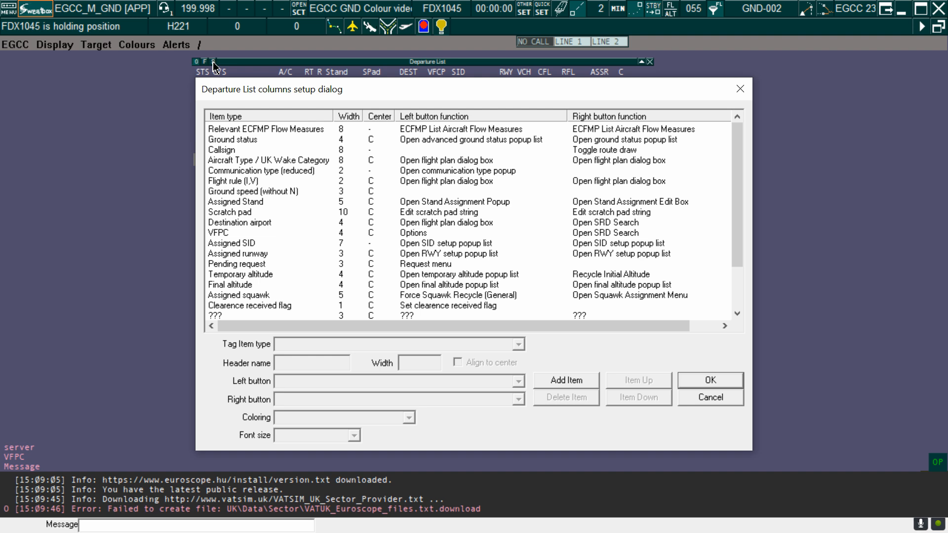
{"action": "left_click_drag", "start_coordinate": [374, 91], "coordinate": [482, 79]}
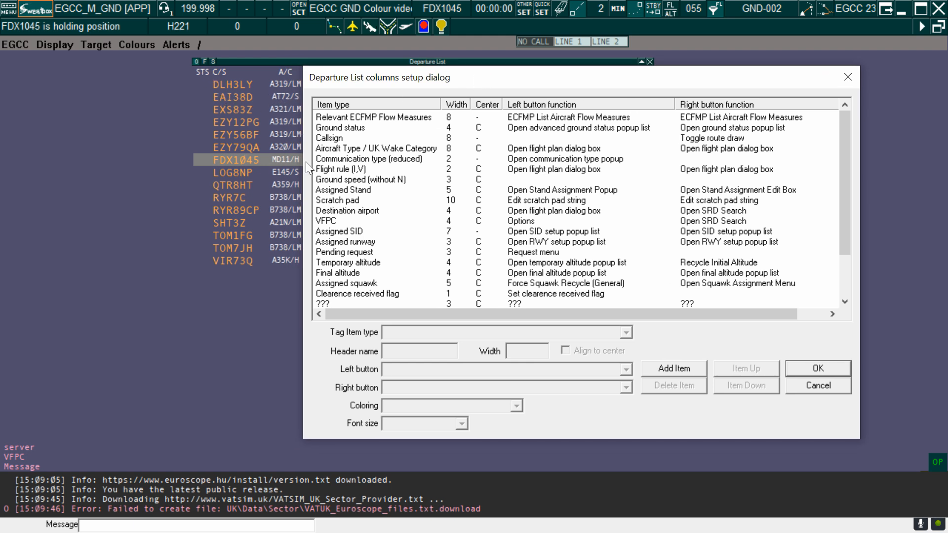
{"action": "left_click", "coordinate": [334, 138]}
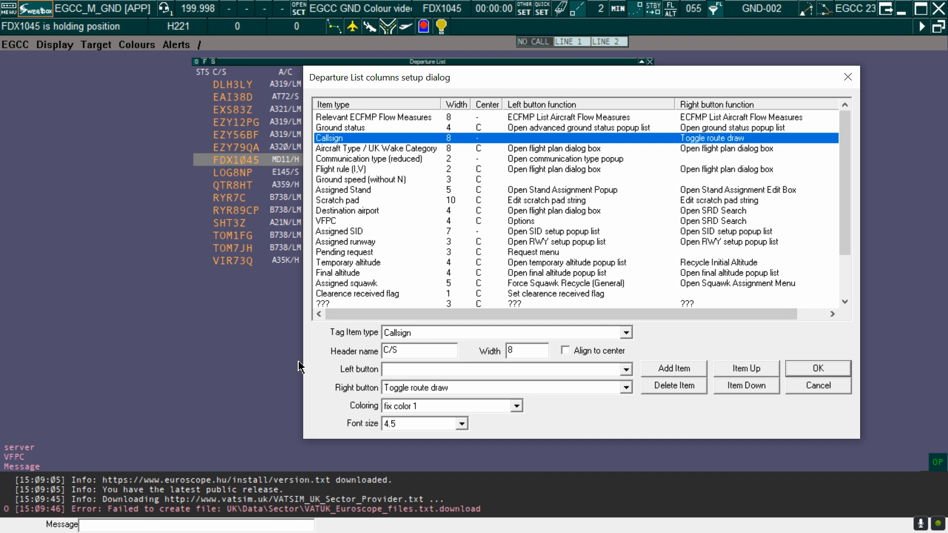
{"action": "left_click", "coordinate": [517, 405]}
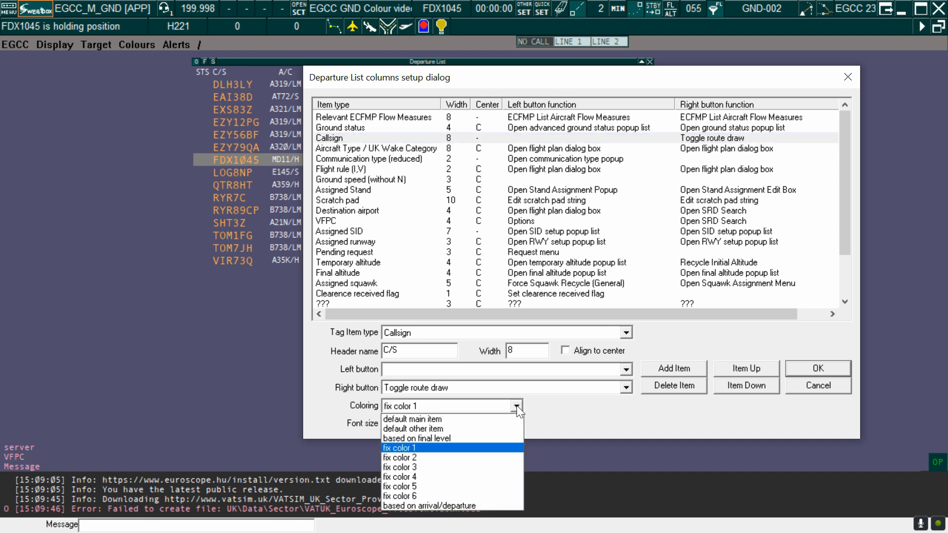
{"action": "left_click", "coordinate": [436, 421]}
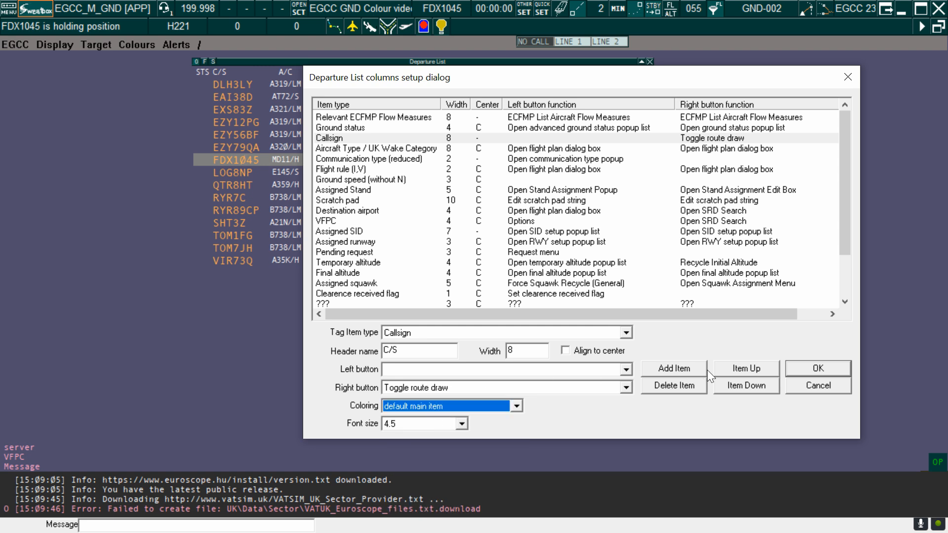
{"action": "left_click", "coordinate": [815, 367]}
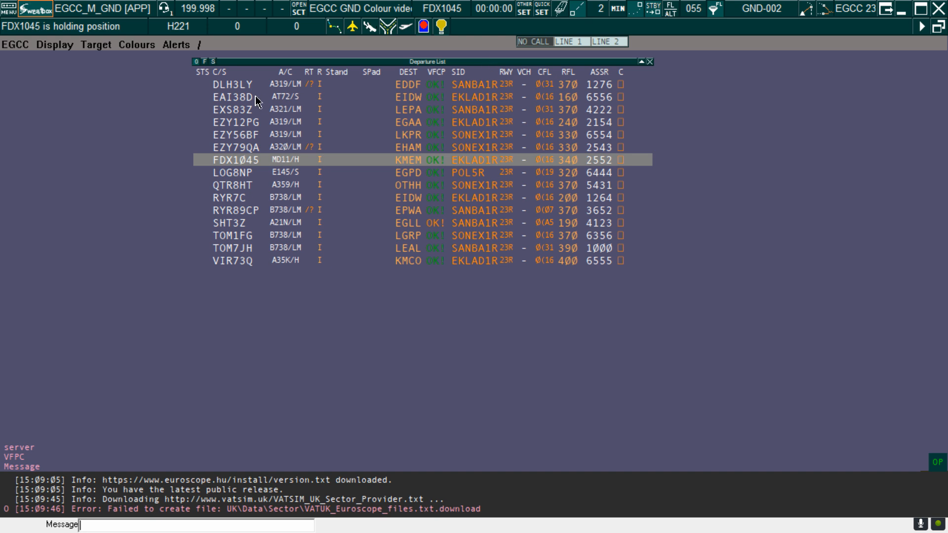
Change the Callsign column's coloring to fix color 2 in the Departure List columns setup and apply it.
{"action": "left_click", "coordinate": [212, 63]}
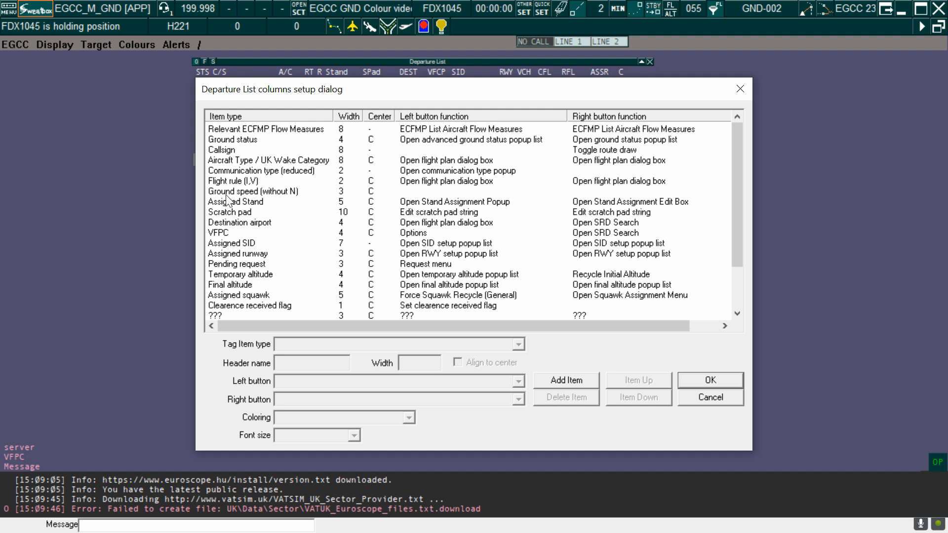
{"action": "left_click", "coordinate": [227, 145]}
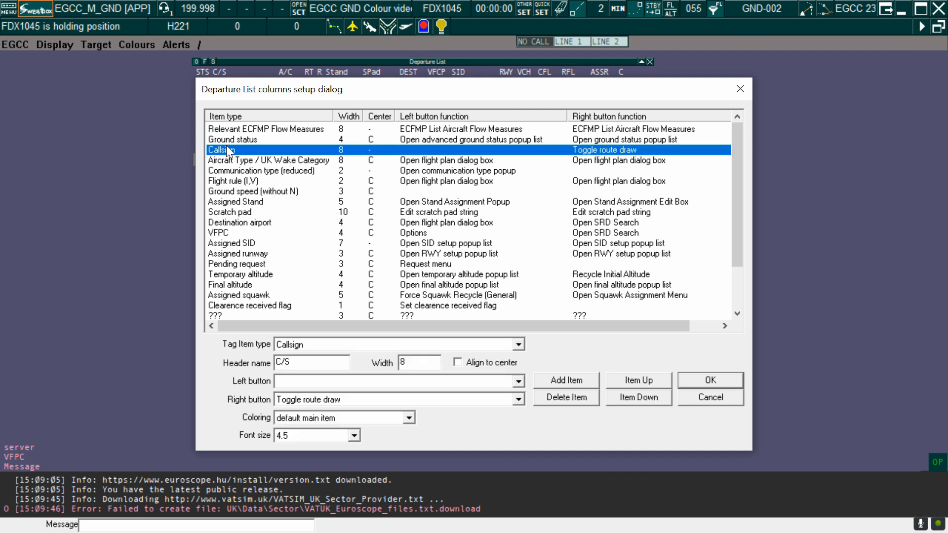
{"action": "left_click", "coordinate": [409, 418]}
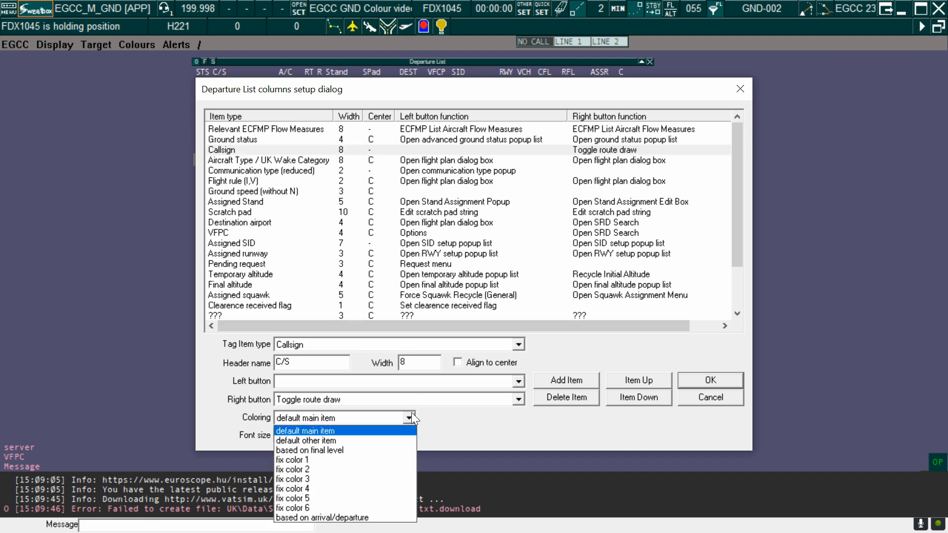
{"action": "left_click", "coordinate": [307, 469]}
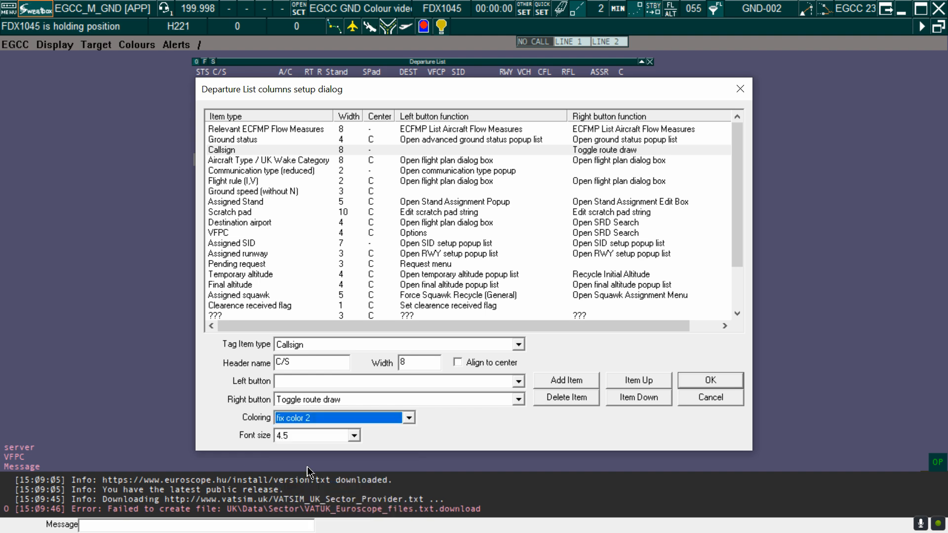
{"action": "left_click", "coordinate": [717, 379]}
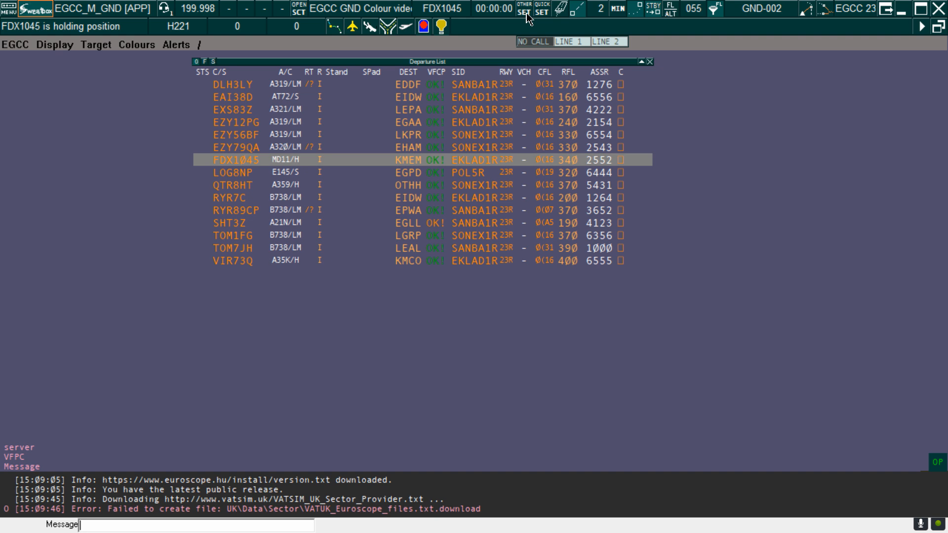
Change the Callsign column's coloring to fix color 6 in the Departure List columns setup and apply it.
{"action": "left_click", "coordinate": [214, 61]}
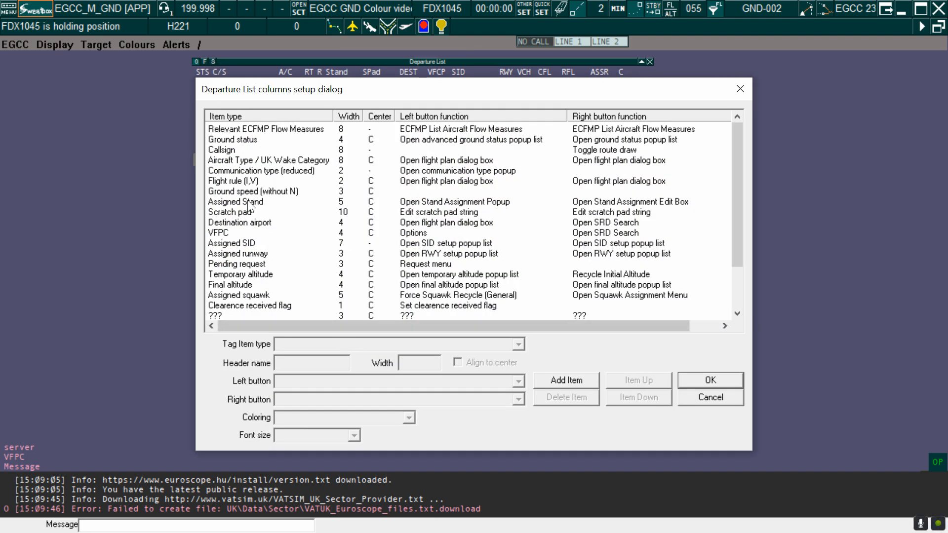
{"action": "left_click", "coordinate": [230, 152]}
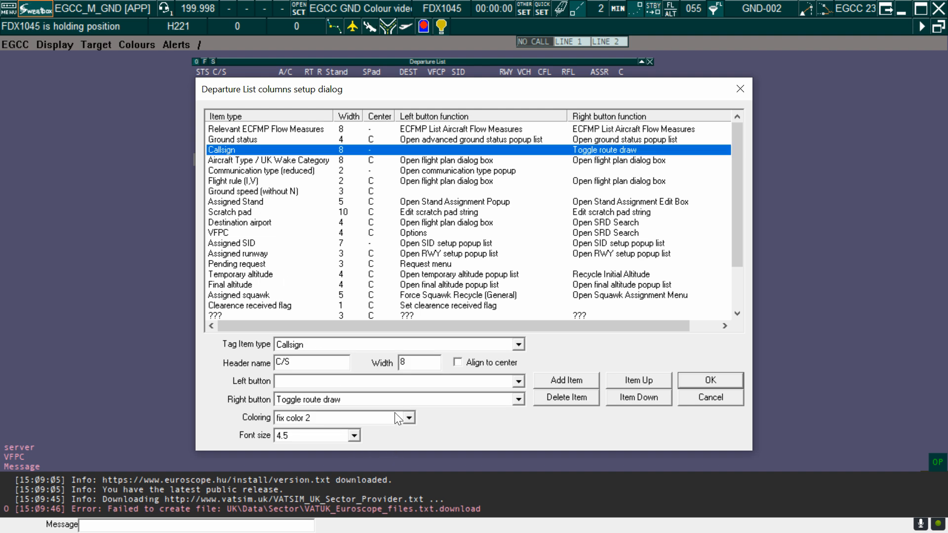
{"action": "left_click", "coordinate": [409, 419]}
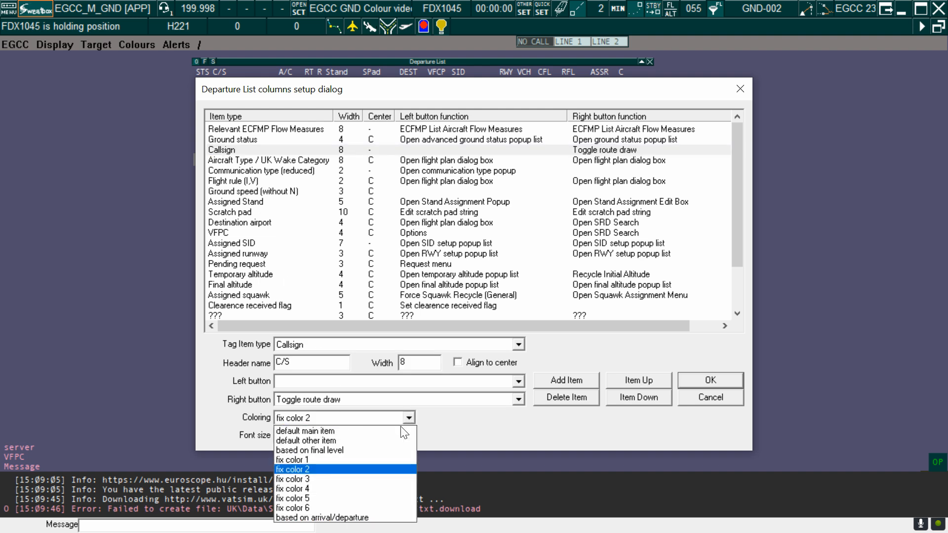
{"action": "left_click", "coordinate": [306, 508]}
{"action": "left_click", "coordinate": [731, 380]}
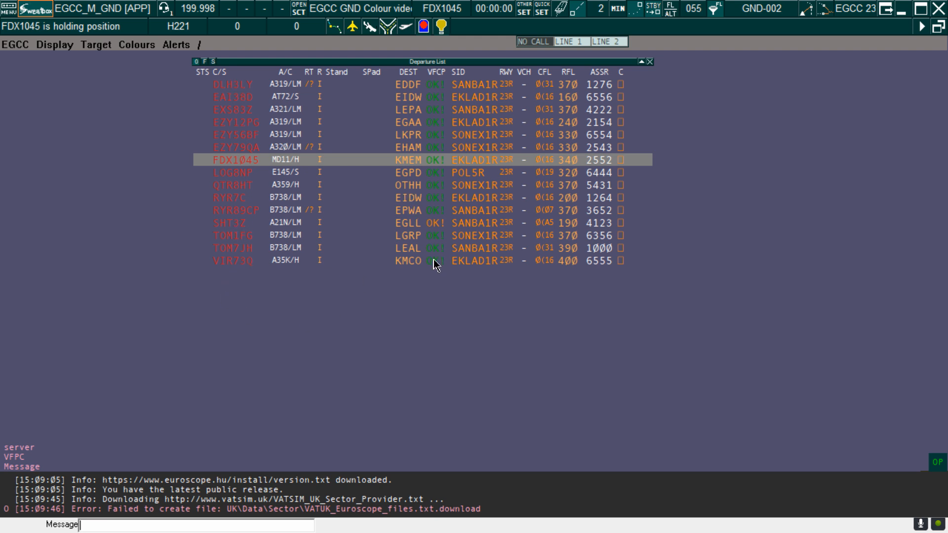
Set the Callsign column's coloring back to fix color 2 in the Departure List columns setup and apply it.
{"action": "left_click", "coordinate": [213, 62]}
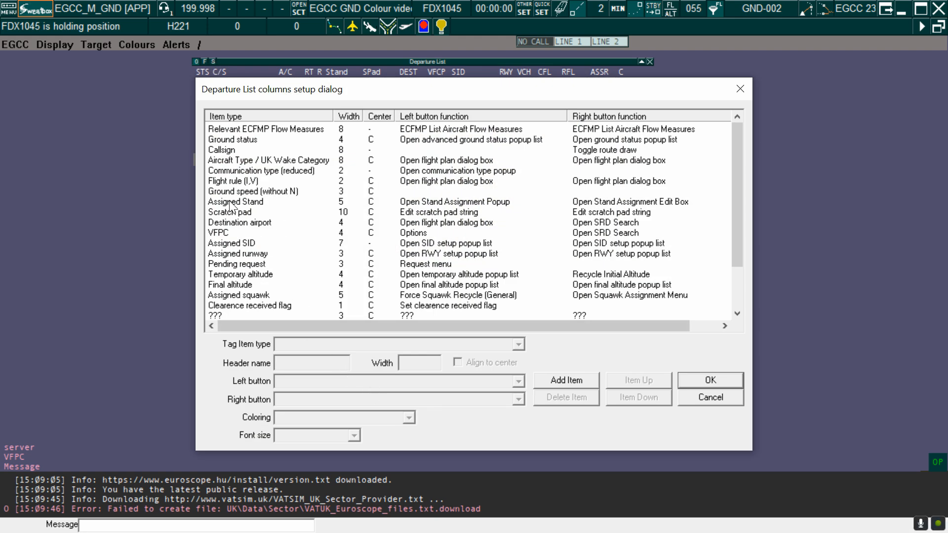
{"action": "left_click", "coordinate": [229, 149]}
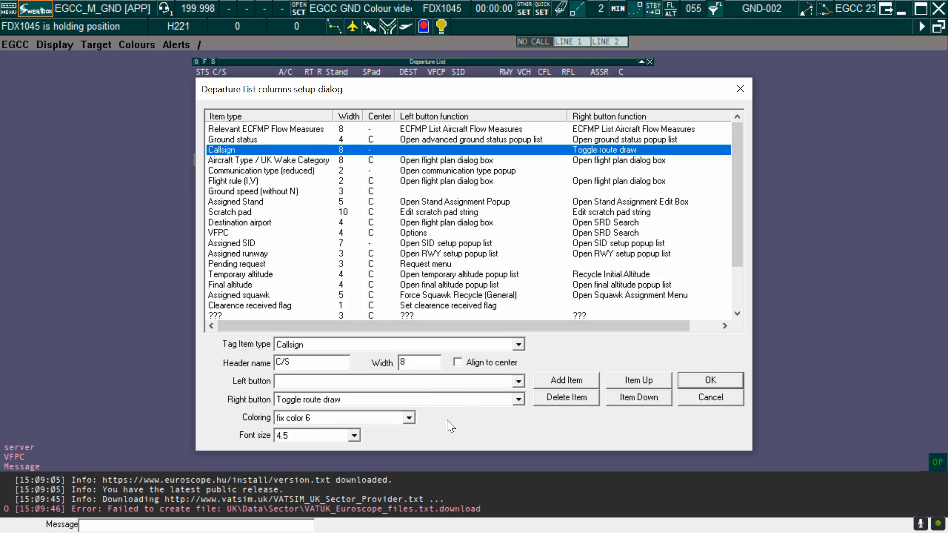
{"action": "left_click", "coordinate": [412, 417]}
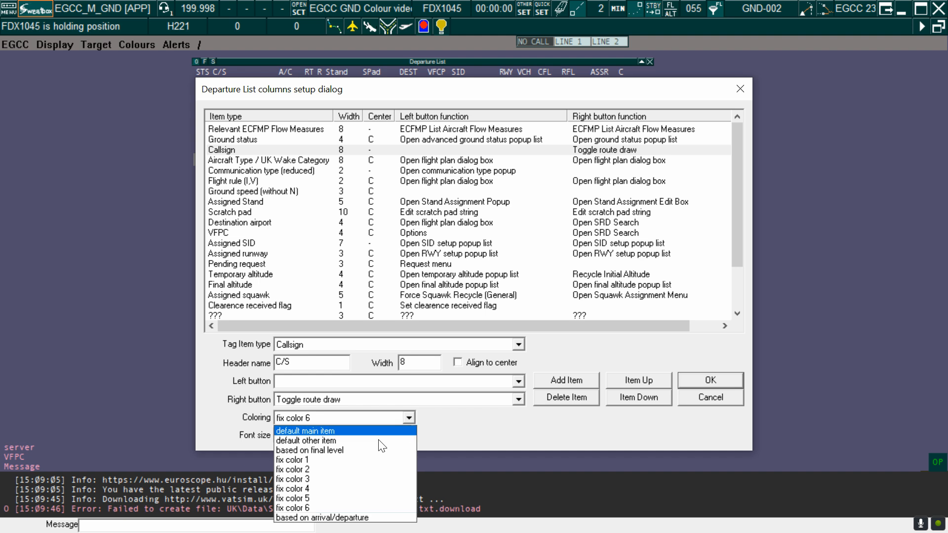
{"action": "left_click", "coordinate": [323, 471]}
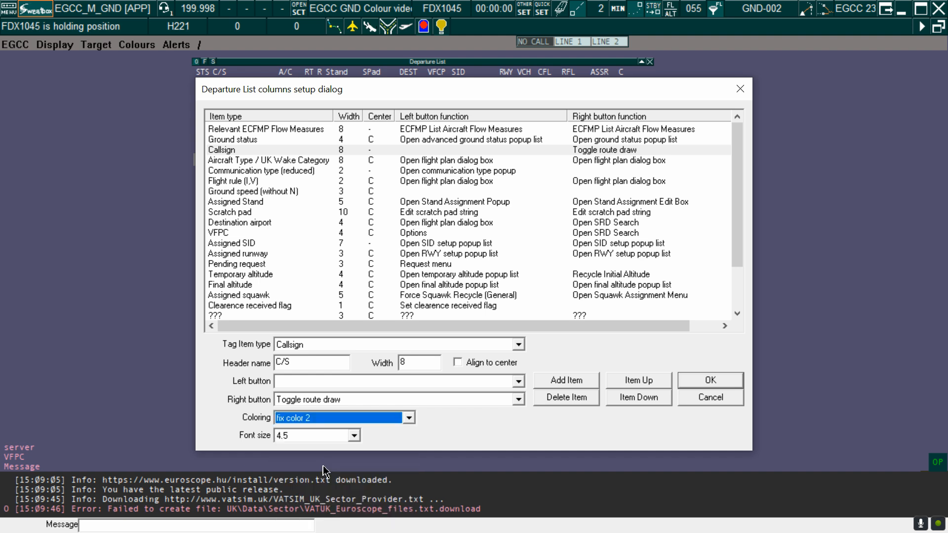
{"action": "left_click", "coordinate": [692, 377]}
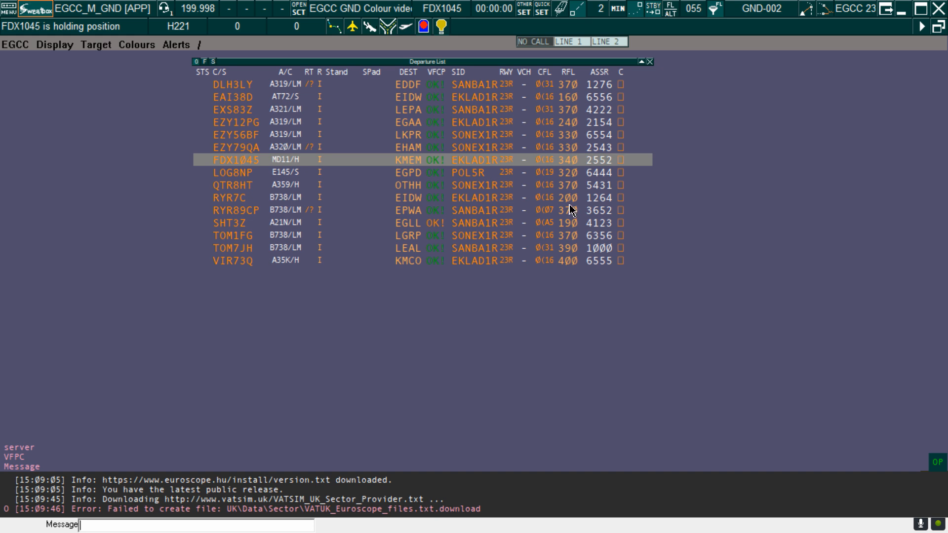
Set the Callsign column's font size to 8.0 in the Departure List columns setup and apply it.
{"action": "left_click", "coordinate": [213, 61]}
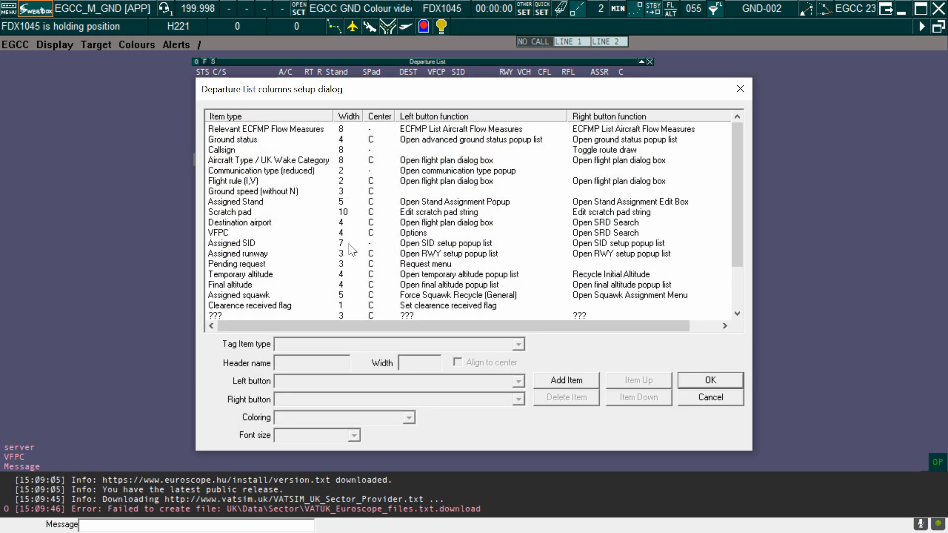
{"action": "left_click", "coordinate": [226, 149]}
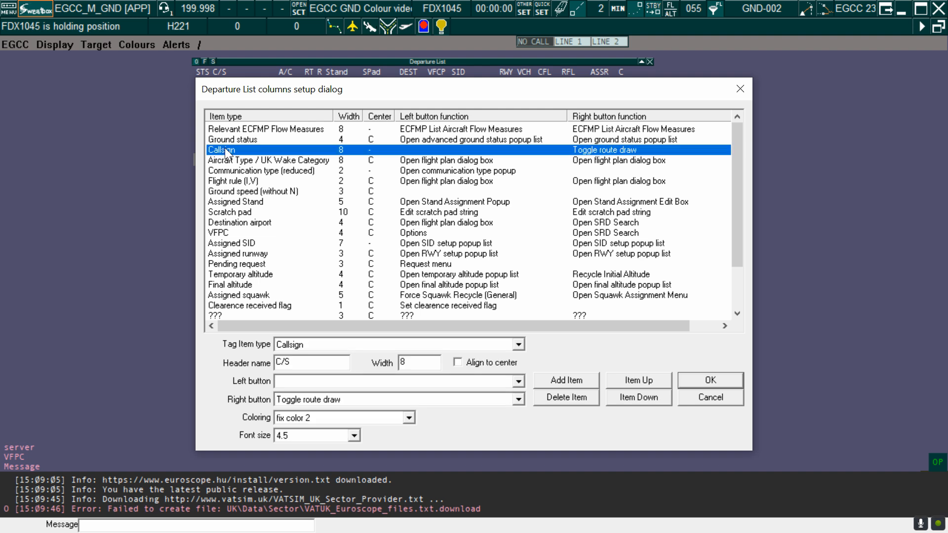
{"action": "left_click", "coordinate": [354, 437]}
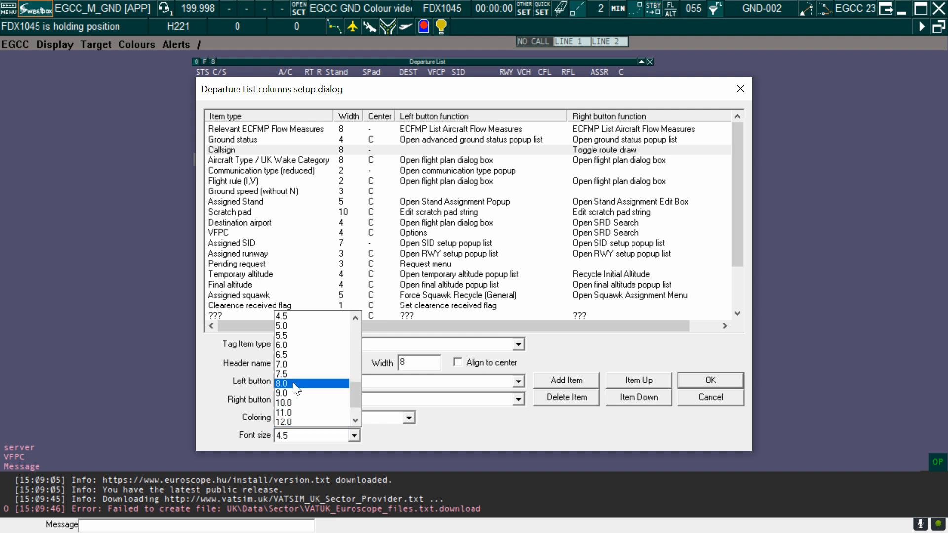
{"action": "left_click", "coordinate": [295, 384]}
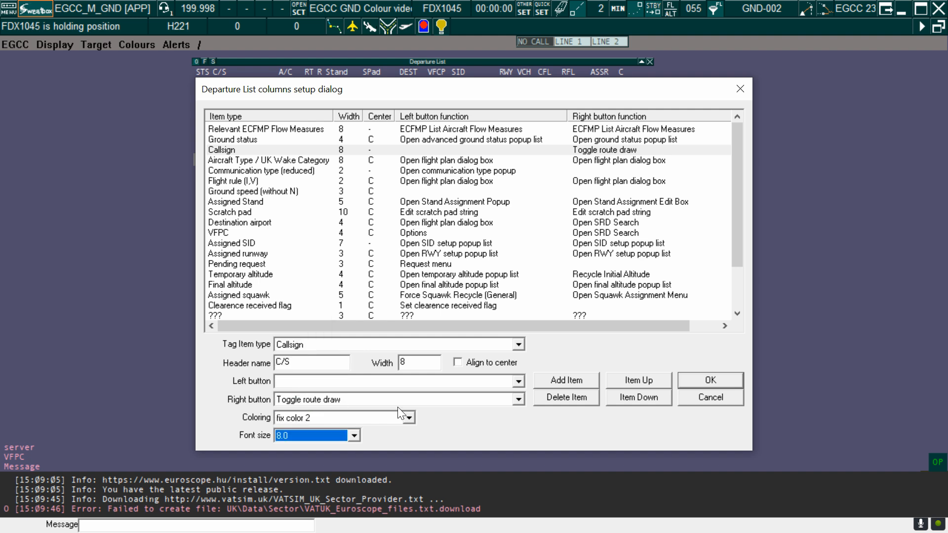
{"action": "left_click", "coordinate": [715, 380]}
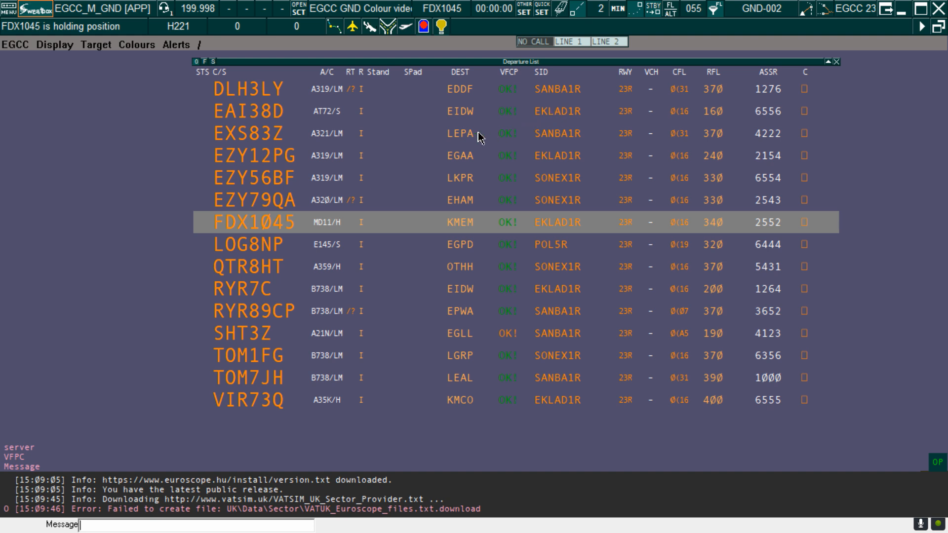
Set the Callsign column's font size back to 4.5 in the Departure List columns setup and apply it.
{"action": "left_click", "coordinate": [213, 61]}
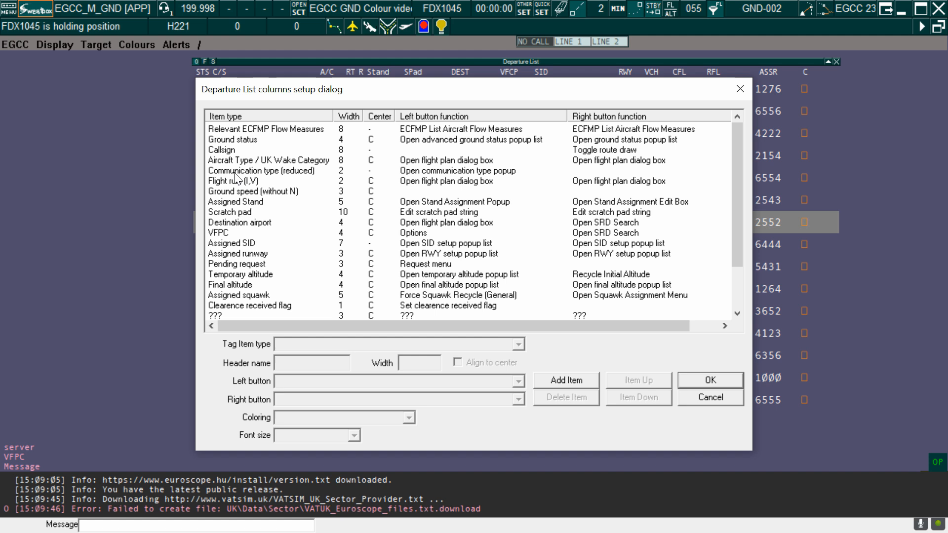
{"action": "left_click", "coordinate": [242, 150]}
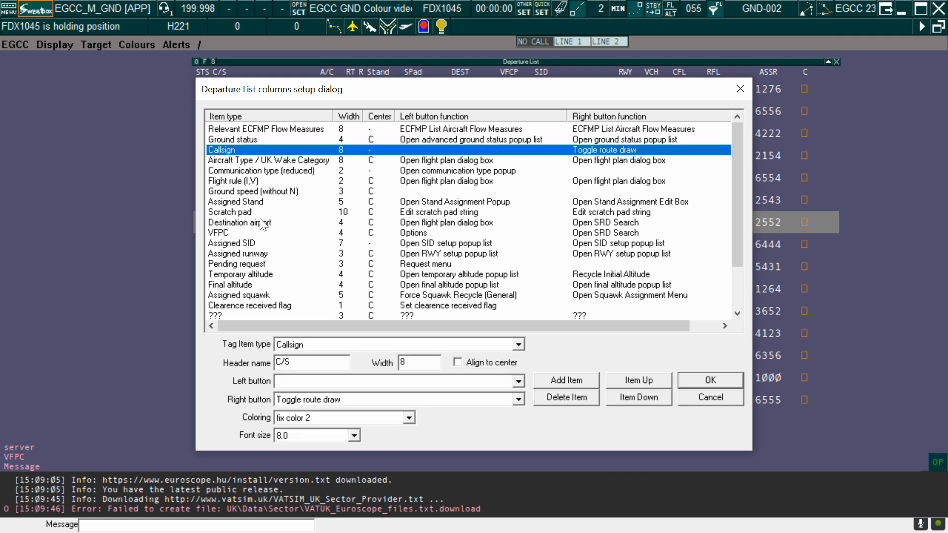
{"action": "left_click", "coordinate": [355, 437]}
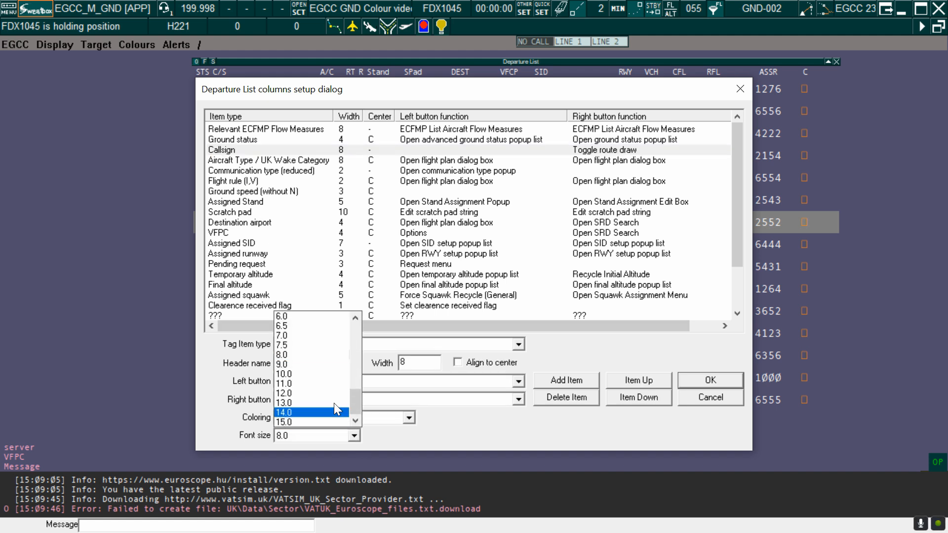
{"action": "left_click", "coordinate": [355, 317]}
{"action": "left_click", "coordinate": [355, 317]}
{"action": "left_click", "coordinate": [331, 326]}
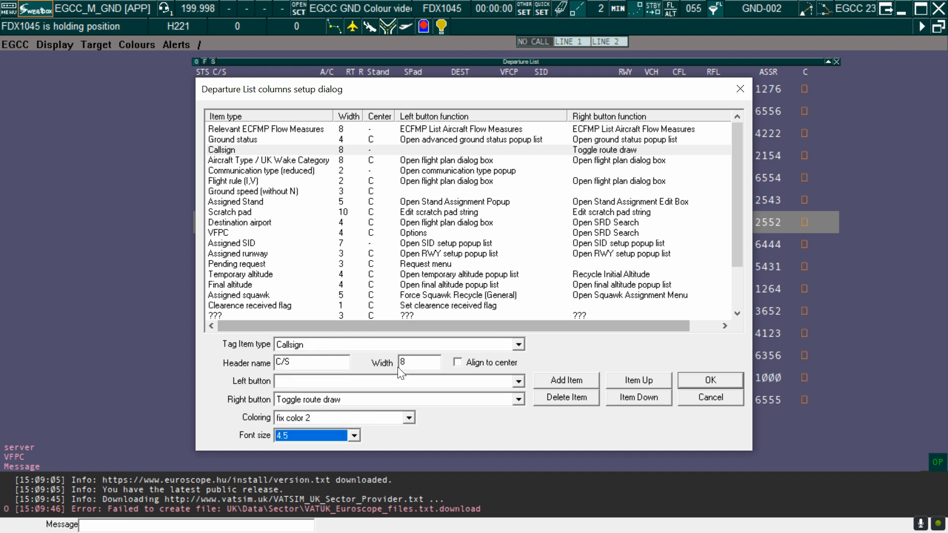
{"action": "left_click", "coordinate": [697, 382]}
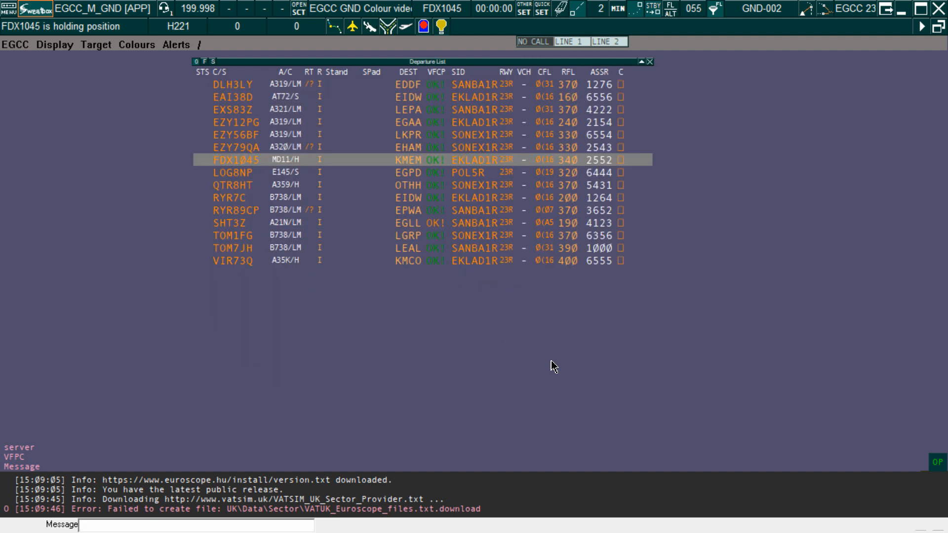